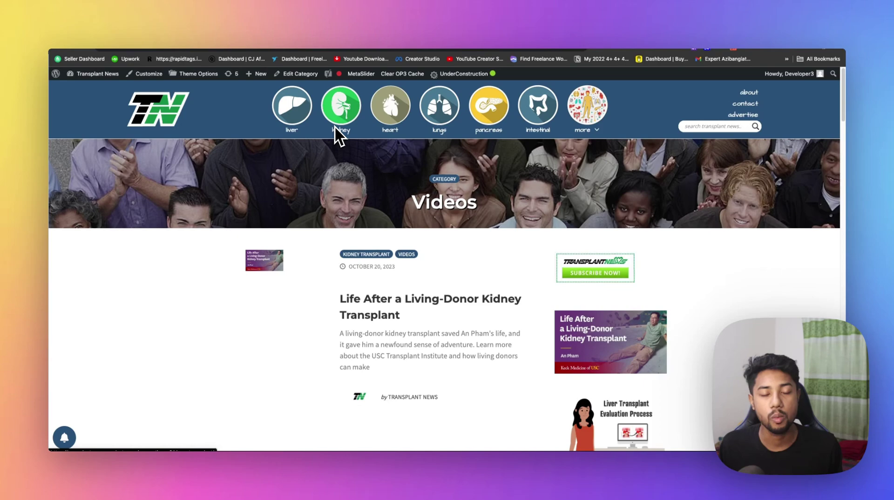
Step: On Add Plugins, confirm the ReCorp 'Different Menus in Different Pages' plugin is Active
click(218, 32)
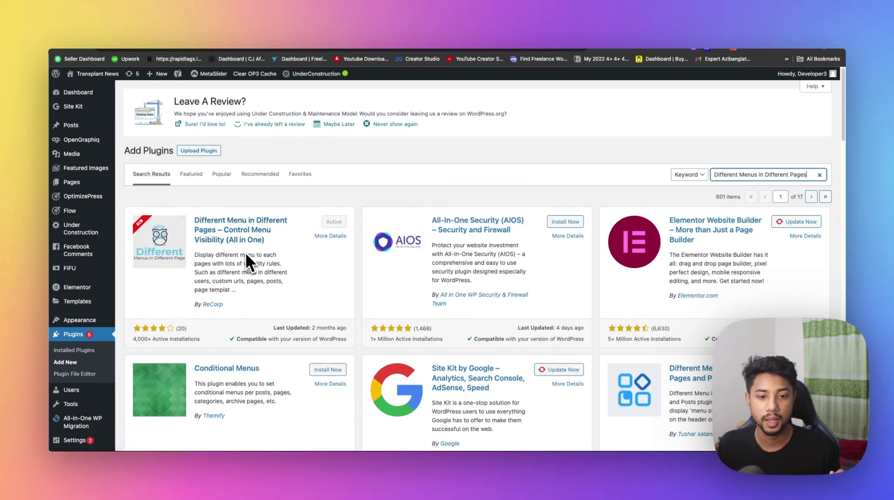
scroll(246, 255, down, 1)
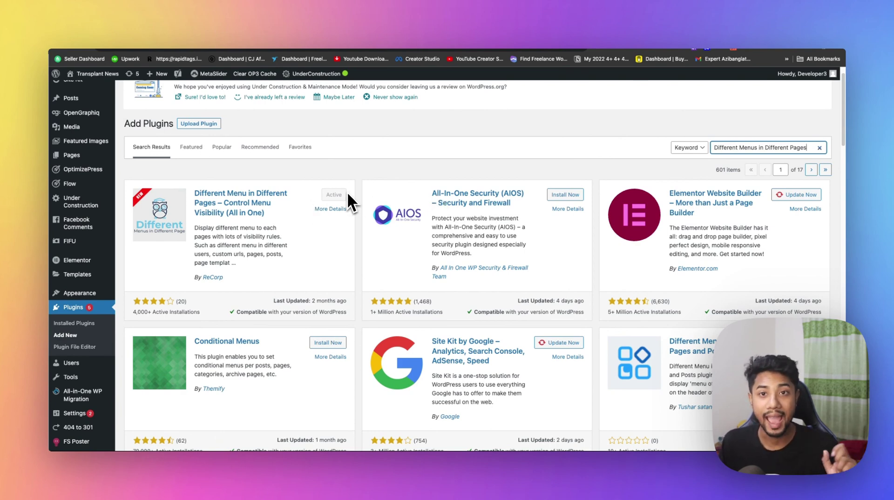
scroll(96, 270, down, 8)
scroll(95, 270, up, 2)
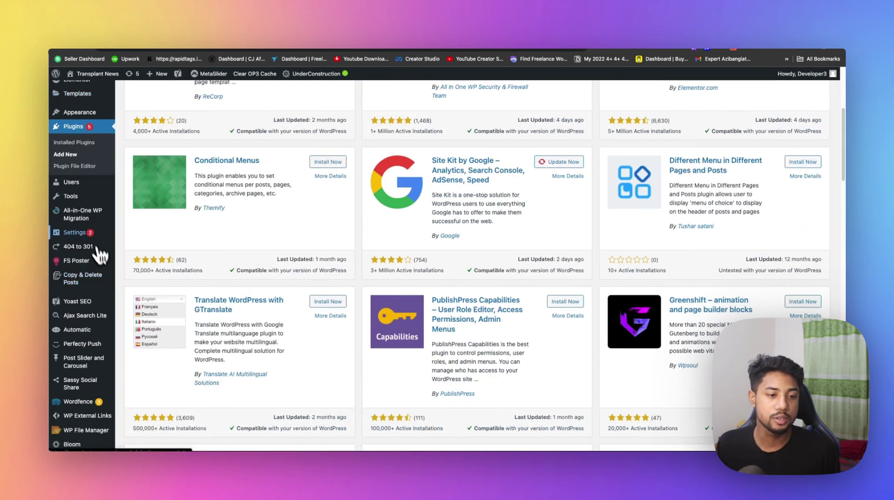
mouse_move(74, 413)
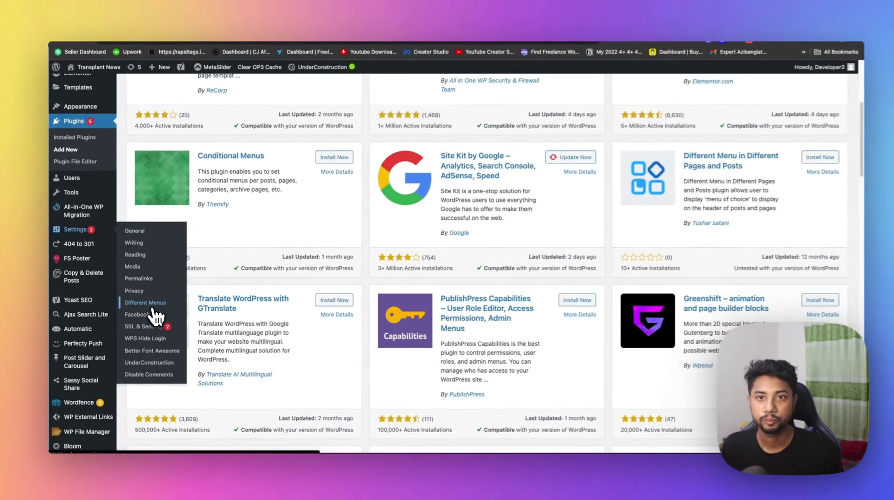
Step: Open Settings > Different Menus and check the Header Menu's Select a Menu options
click(169, 297)
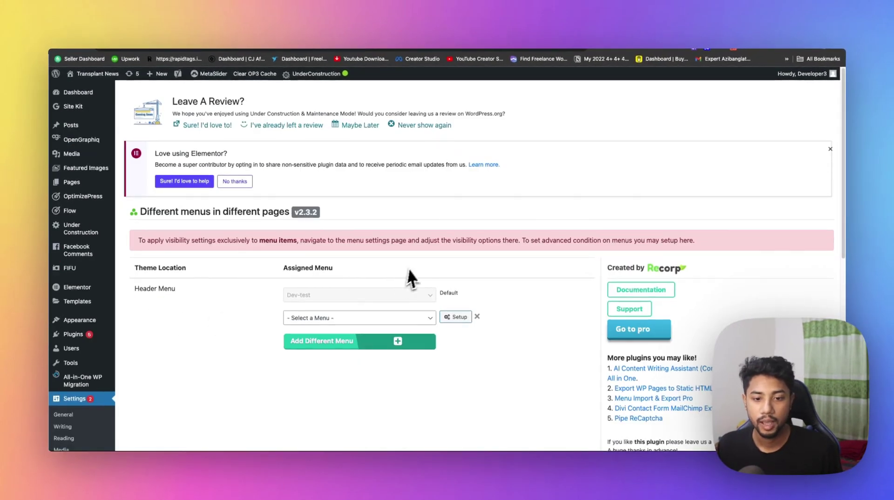
scroll(396, 254, down, 5)
scroll(387, 250, up, 5)
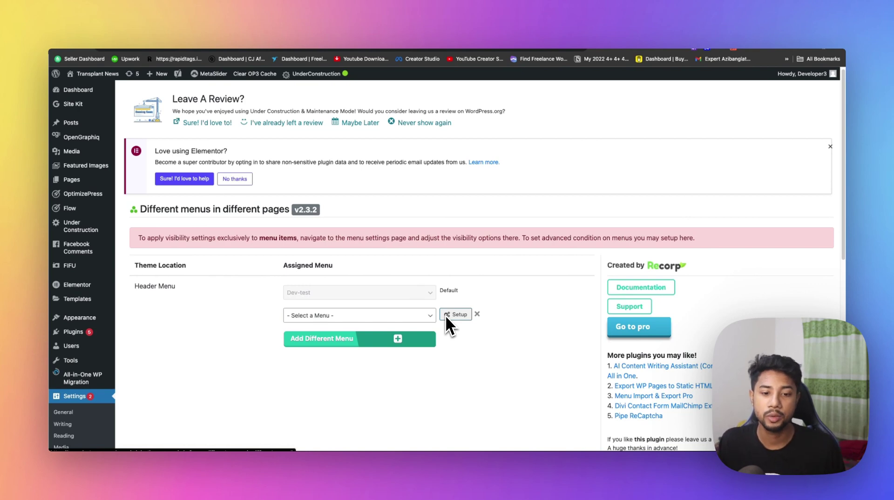
click(313, 315)
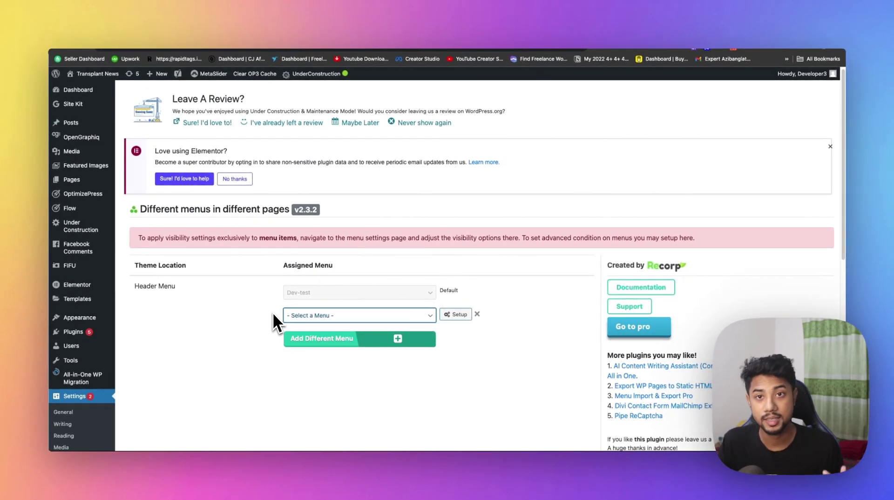
scroll(209, 312, down, 5)
scroll(173, 279, up, 5)
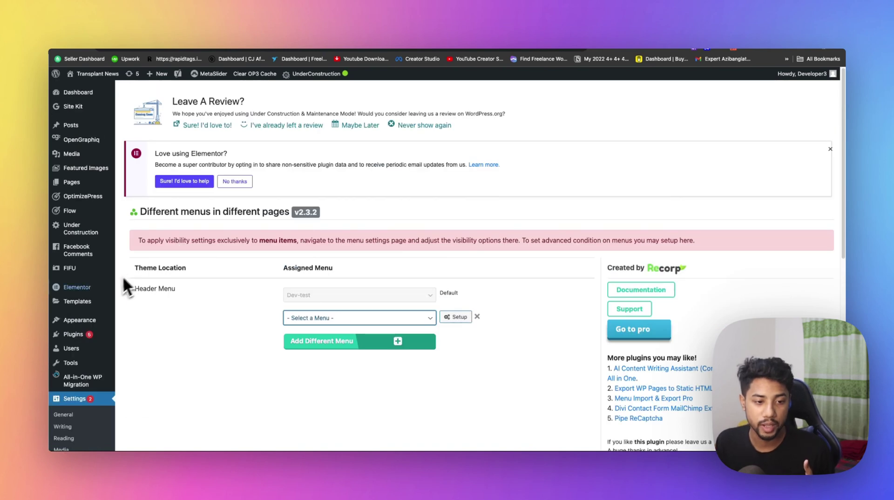
mouse_move(79, 317)
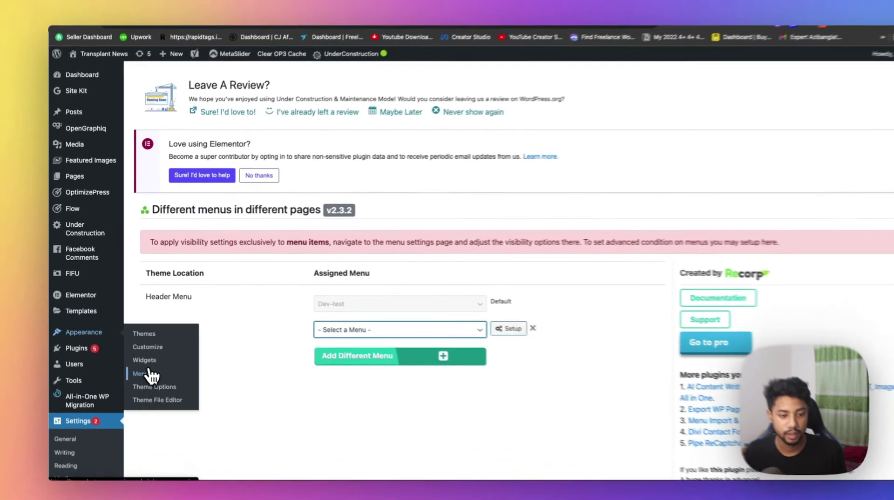
Step: Open Appearance > Menus and keep Categories as the menu to edit
right_click(158, 375)
click(161, 381)
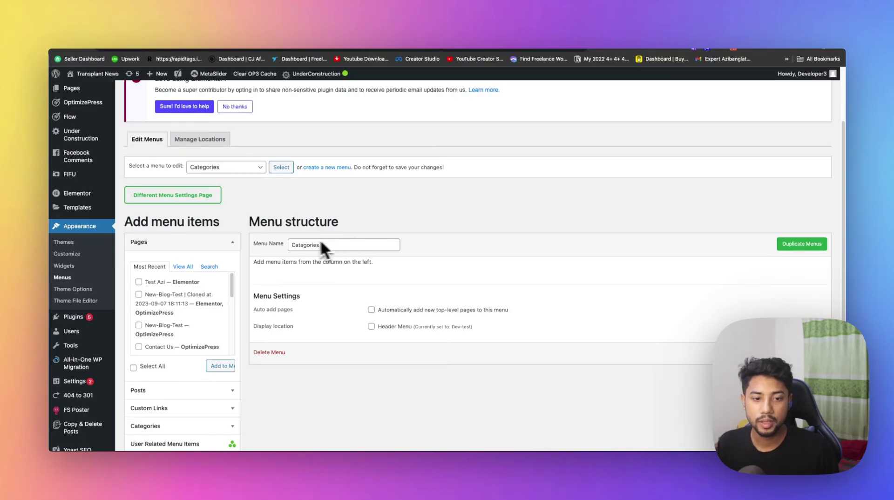
click(233, 167)
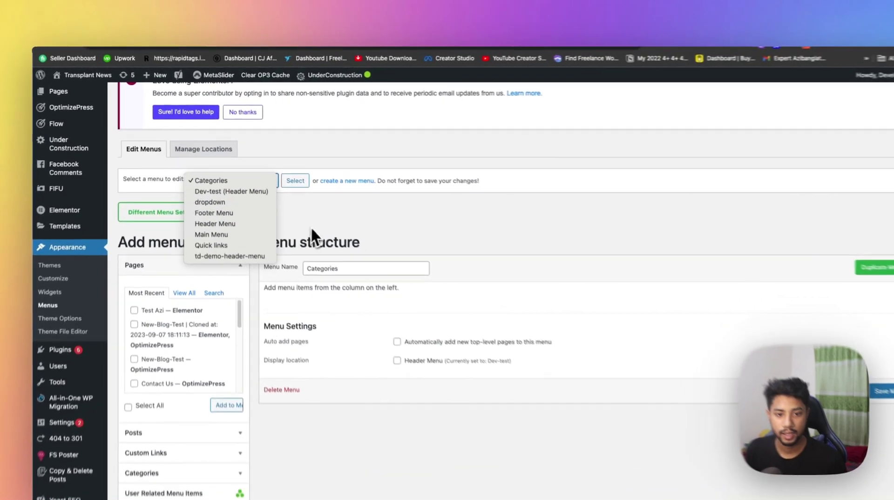
click(310, 228)
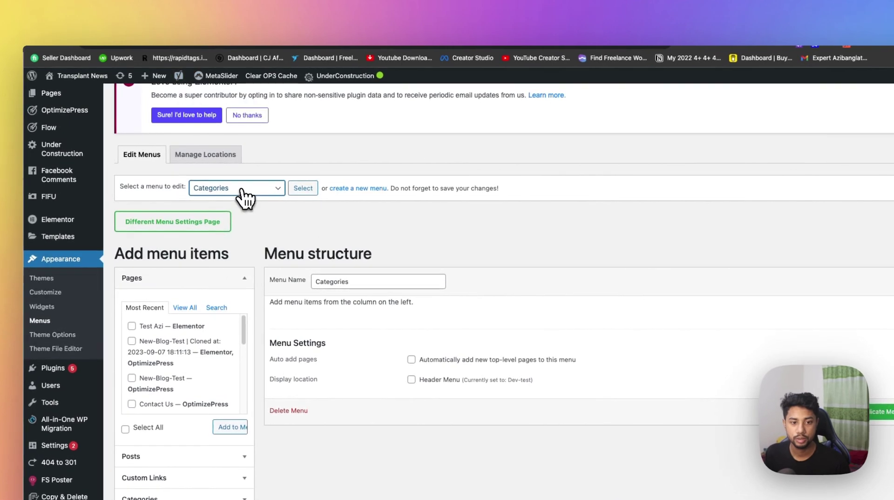
click(242, 187)
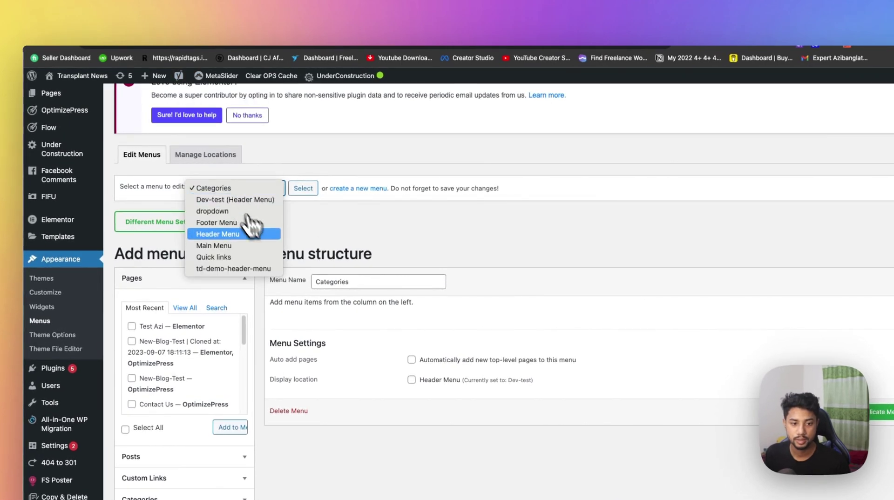
click(372, 262)
click(385, 281)
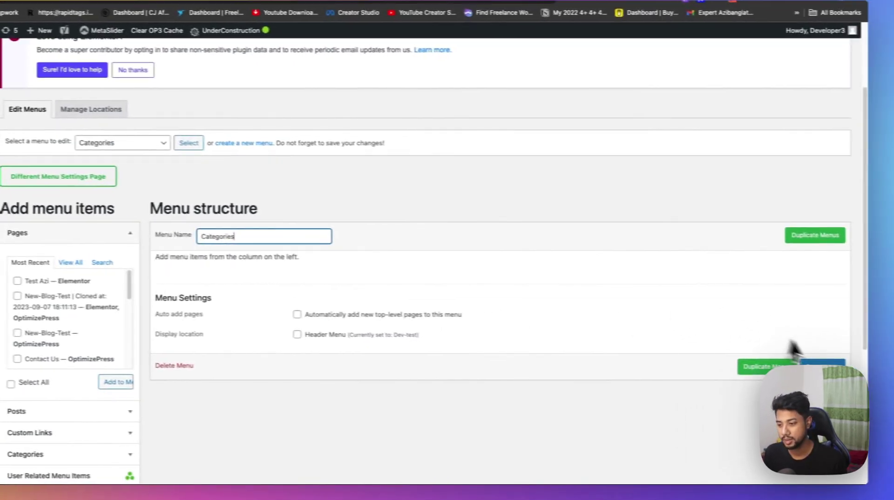
Step: Save the Categories menu and review the page
scroll(787, 326, down, 5)
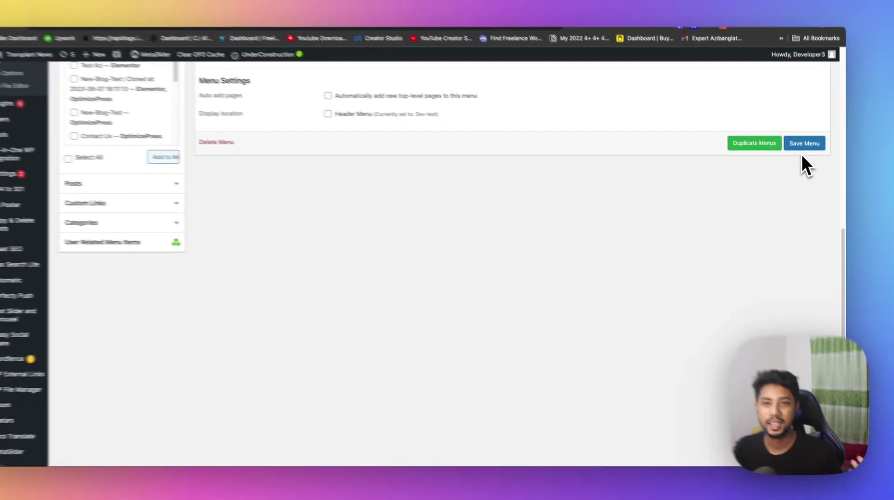
click(803, 144)
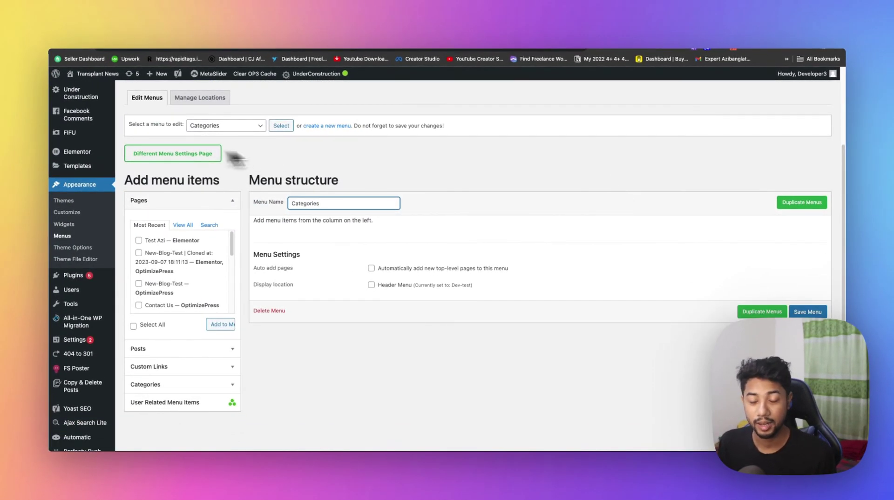
scroll(593, 259, down, 3)
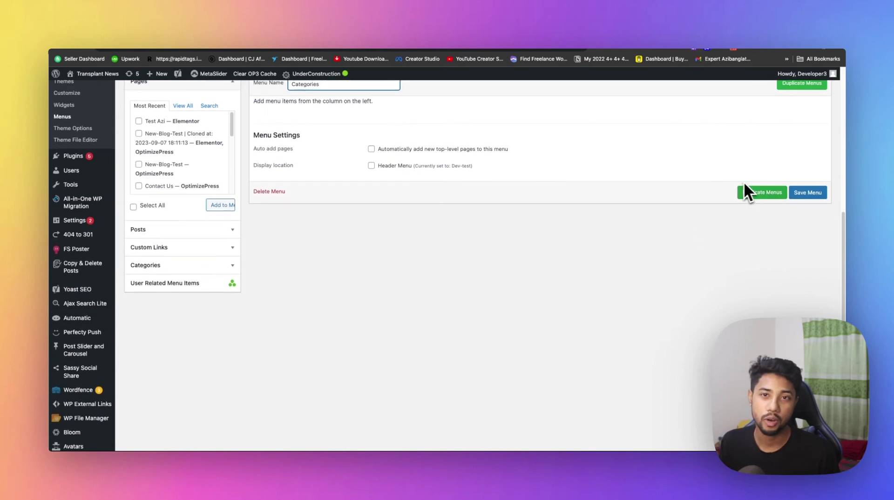
scroll(675, 183, up, 1)
scroll(326, 153, up, 1)
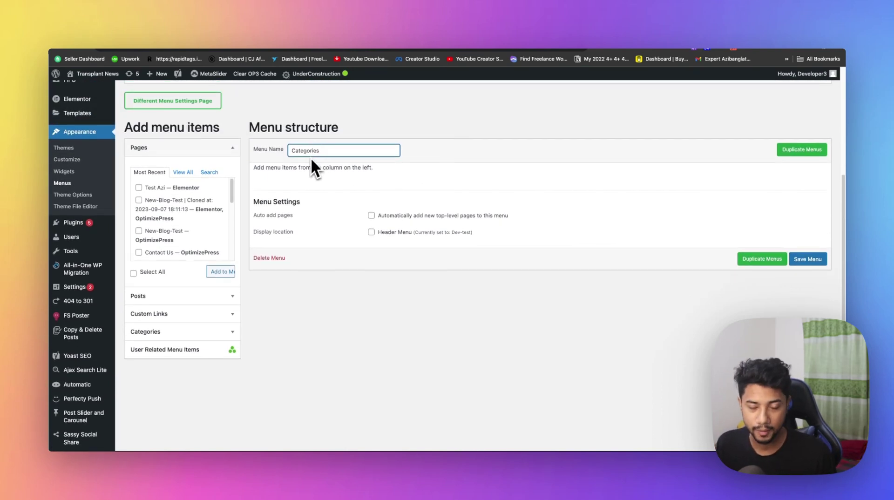
scroll(303, 154, up, 1)
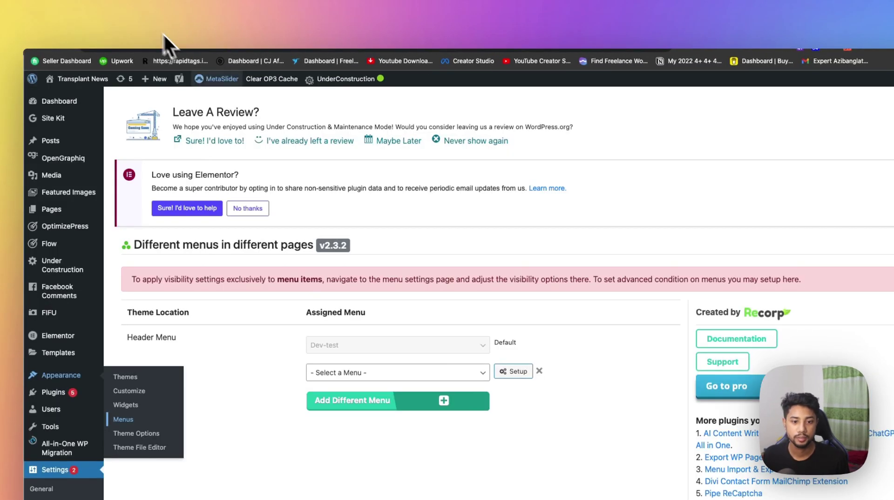
Step: Check the header's Select a Menu options, then open the extra menu's Setup conditions
scroll(512, 242, down, 1)
click(428, 315)
click(419, 309)
scroll(487, 312, down, 5)
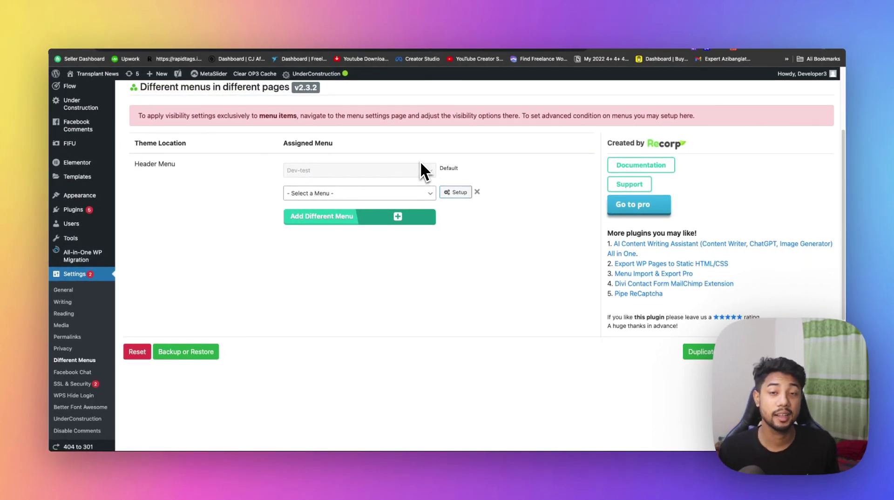
click(450, 194)
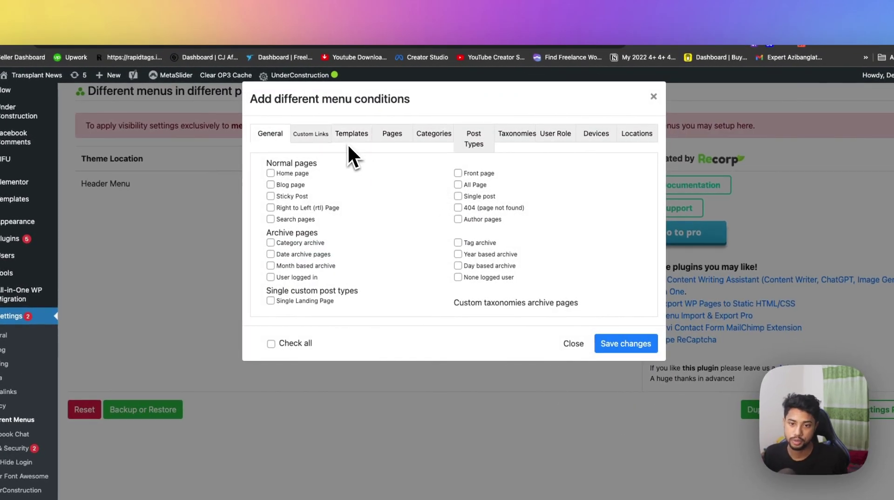
Step: Review the Categories and General conditions, close the dialog, and reopen Setup
click(432, 136)
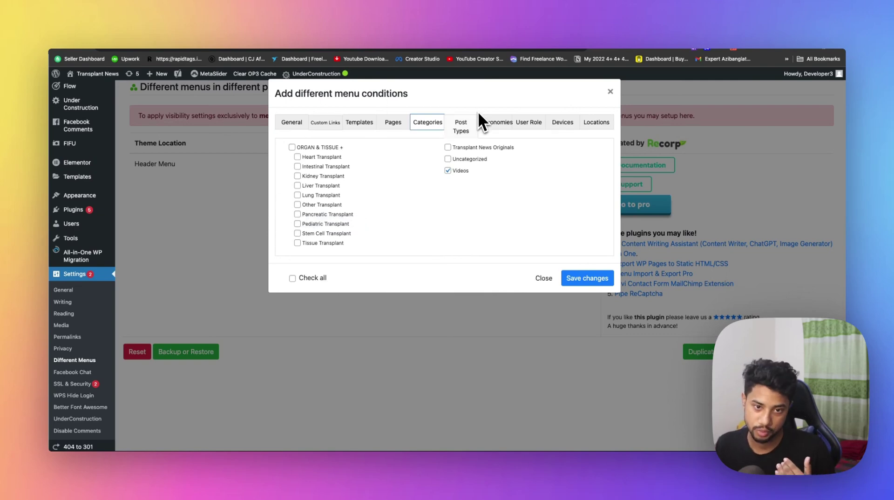
click(305, 123)
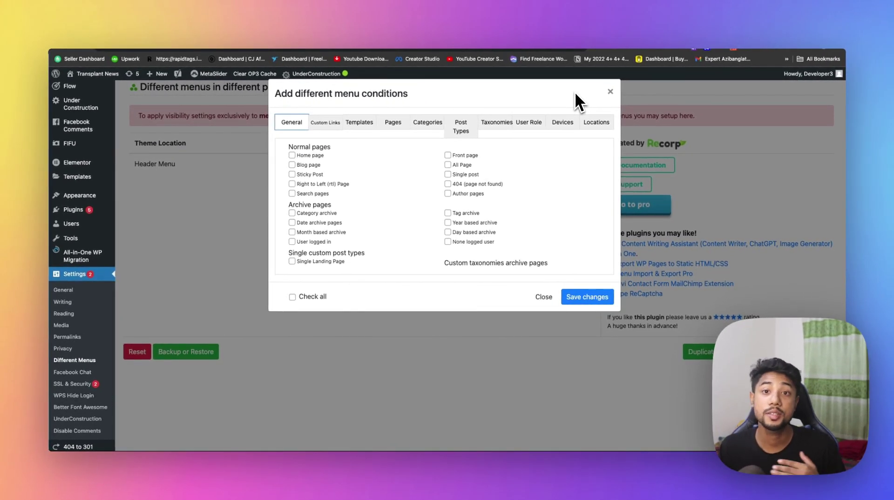
click(611, 91)
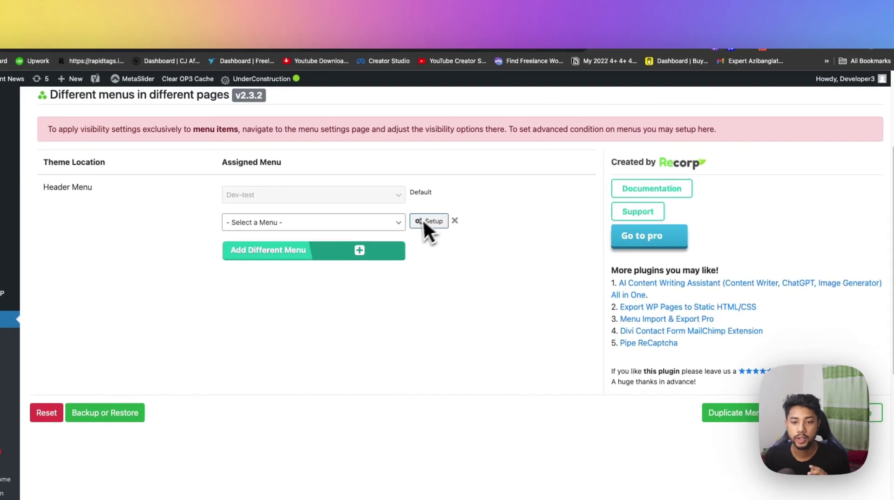
click(397, 224)
click(397, 225)
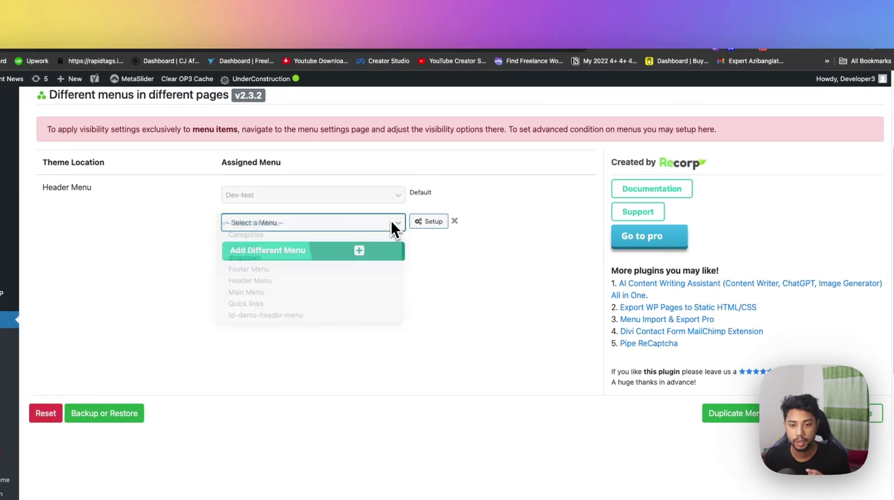
click(391, 219)
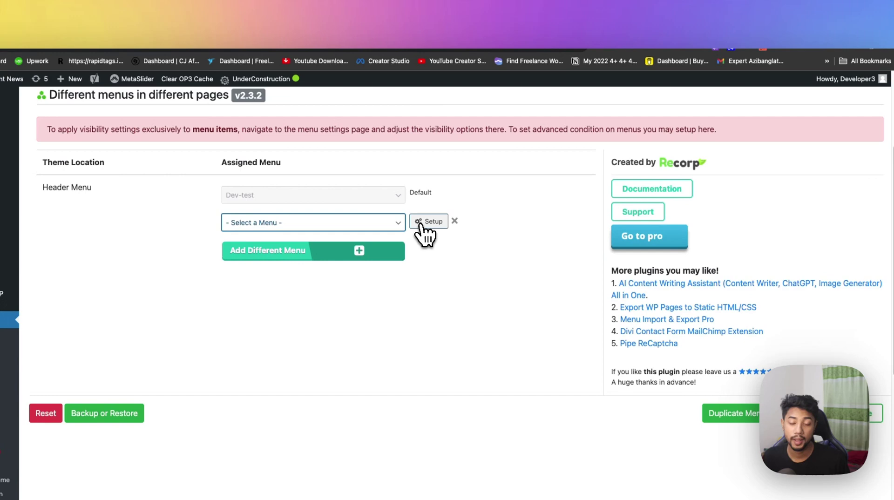
click(419, 223)
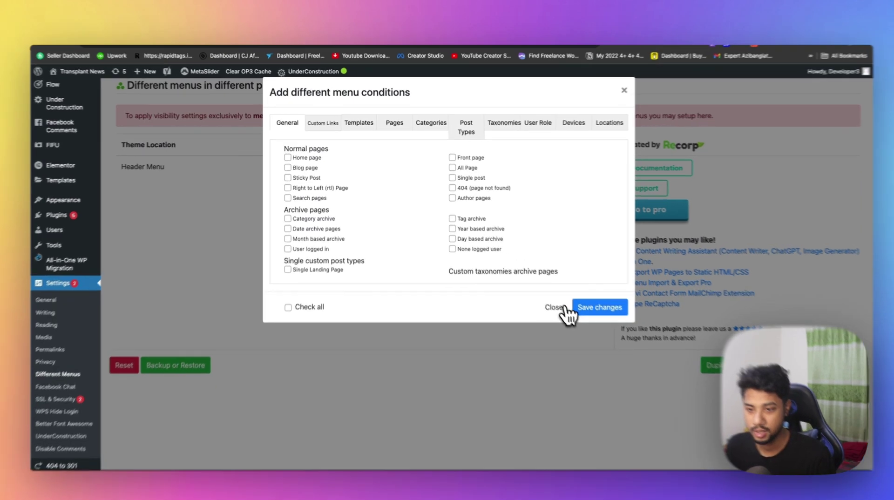
Step: Close the conditions dialog, leaving the extra header menu unassigned
click(572, 298)
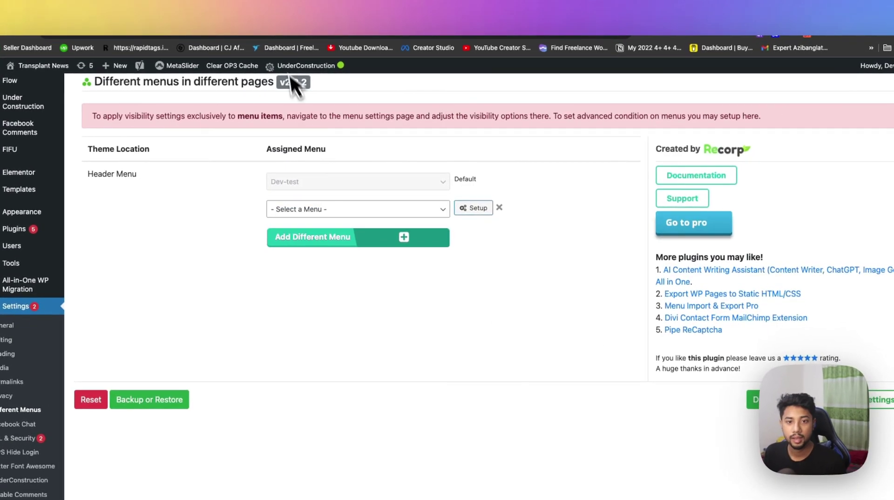